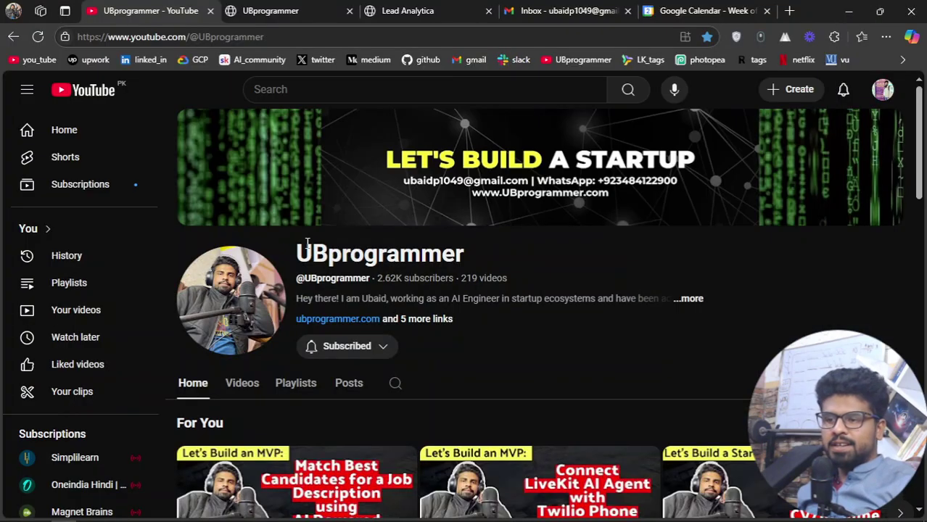
Step: Switch from the UBprogrammer YouTube channel to the Google Calendar week of Mar – Apr 2025
{"action": "left_click_drag", "start_coordinate": [326, 254], "coordinate": [468, 254]}
{"action": "left_click", "coordinate": [341, 245]}
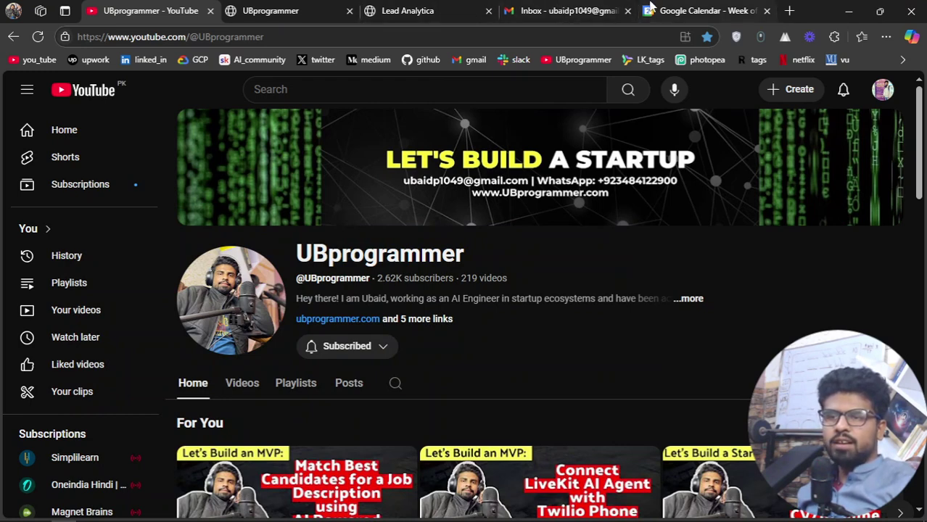
{"action": "left_click", "coordinate": [700, 10]}
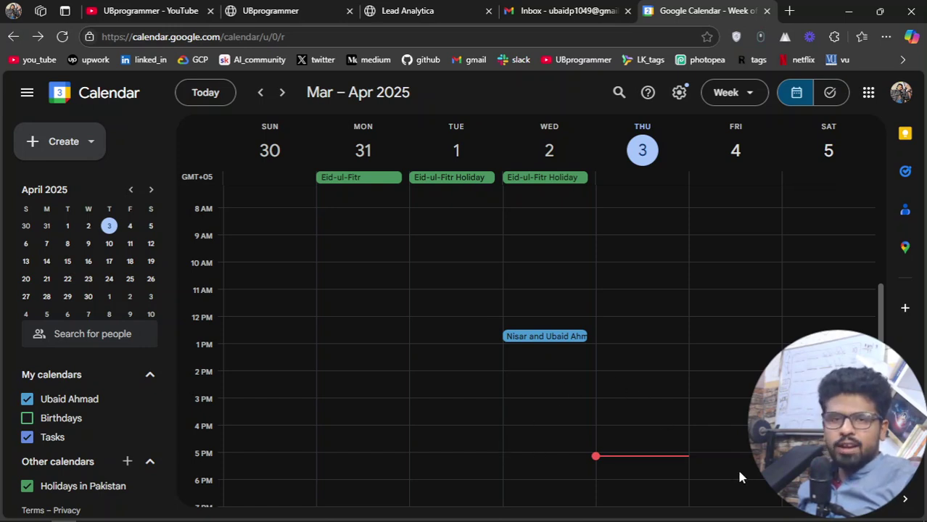
Step: Leave calendar settings and bring up the Lead Analytica GoHighLevel dashboard with its dialer
{"action": "key", "text": "s"}
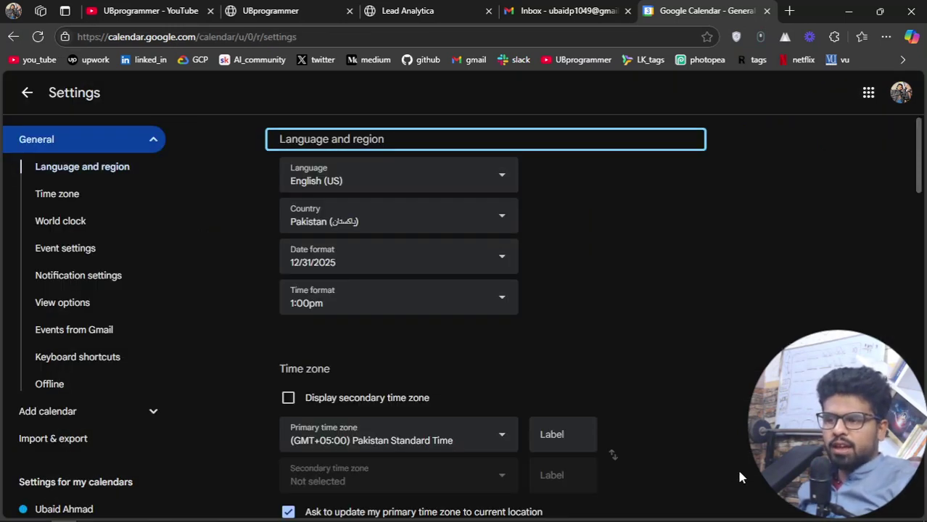
{"action": "left_click", "coordinate": [27, 93]}
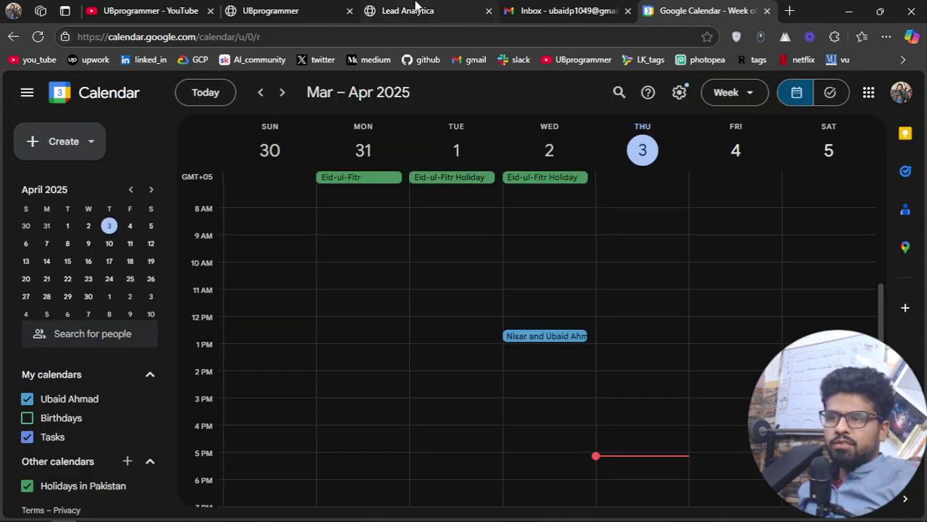
{"action": "left_click", "coordinate": [416, 8]}
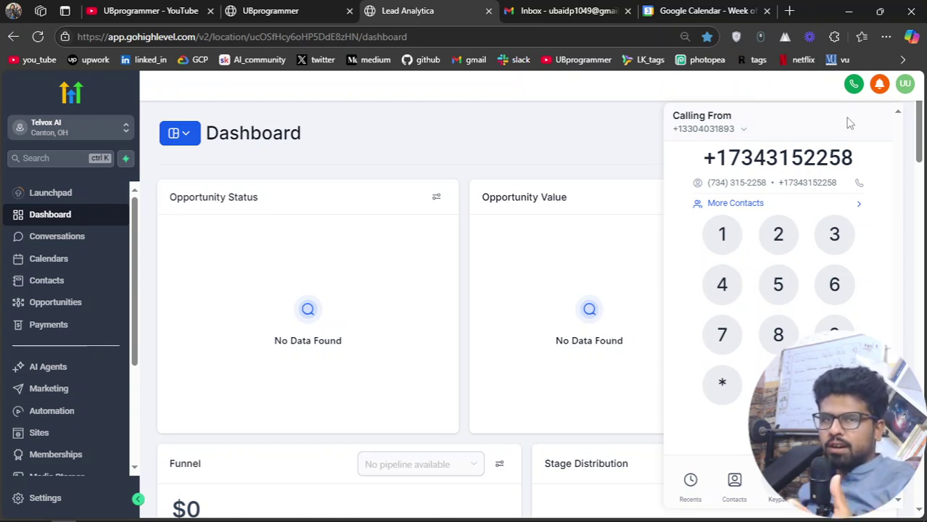
{"action": "left_click", "coordinate": [703, 11]}
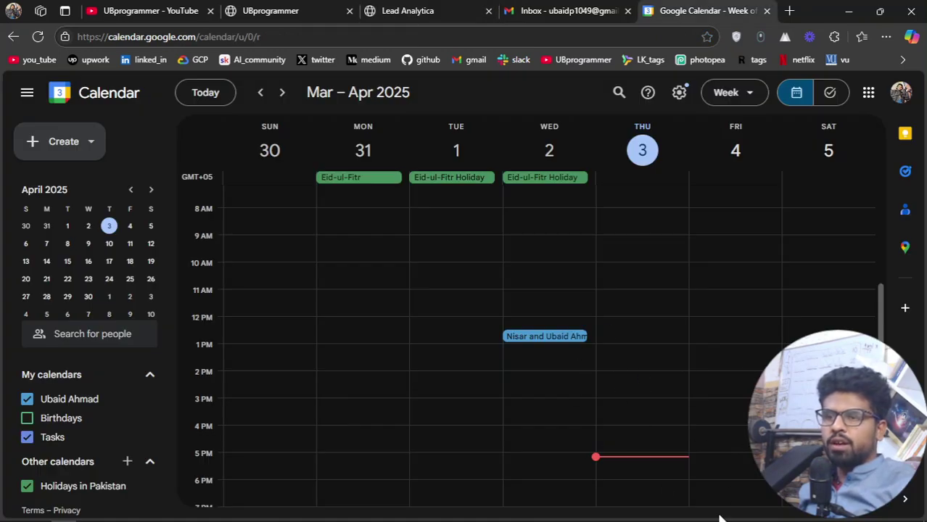
{"action": "left_click", "coordinate": [441, 7]}
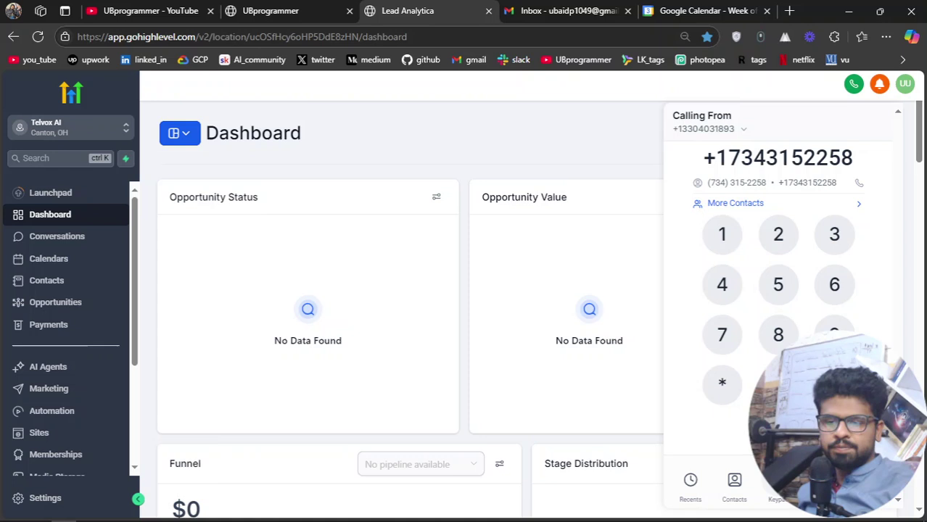
Step: Place an outgoing call from the GoHighLevel dialer so the AI voice agent answers
{"action": "left_click", "coordinate": [778, 434]}
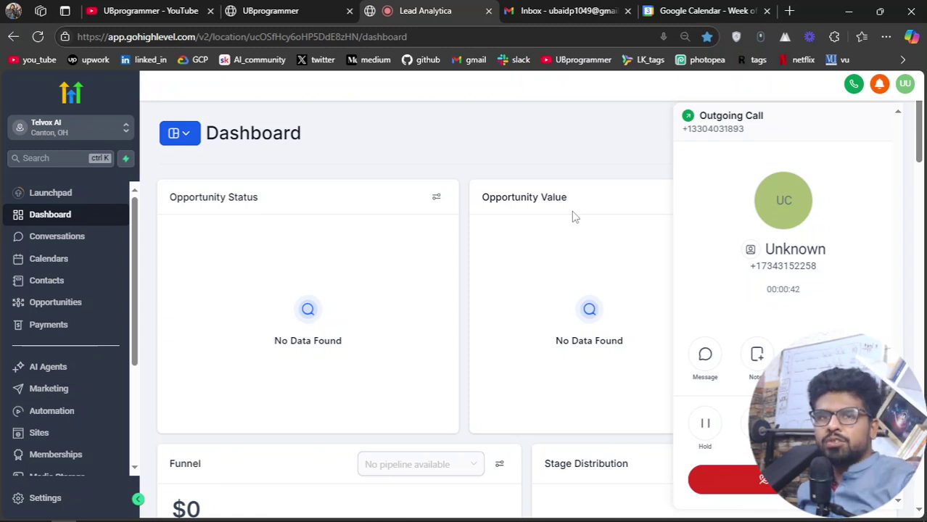
{"action": "mouse_move", "coordinate": [897, 513]}
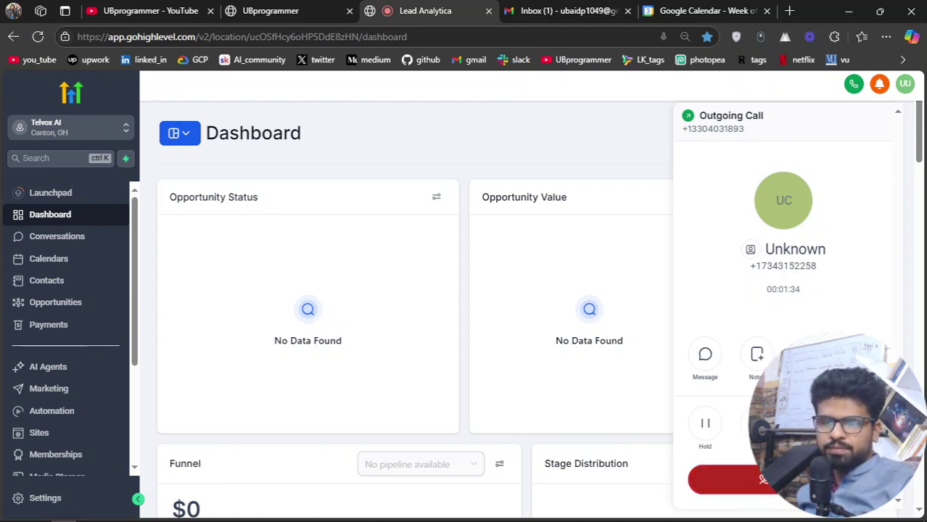
Step: Hang up the call at 1 min 35 sec and view the new Cal.com email in Gmail
{"action": "left_click", "coordinate": [758, 480]}
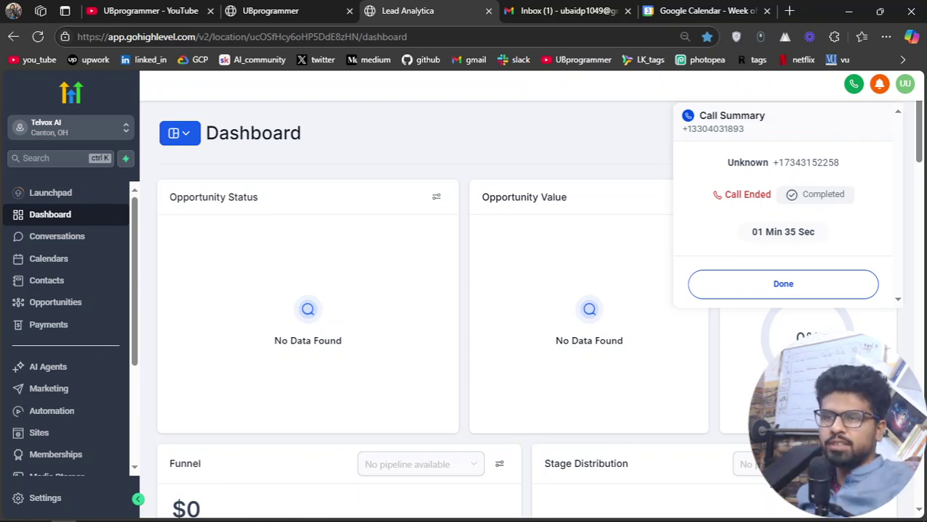
{"action": "left_click", "coordinate": [560, 9]}
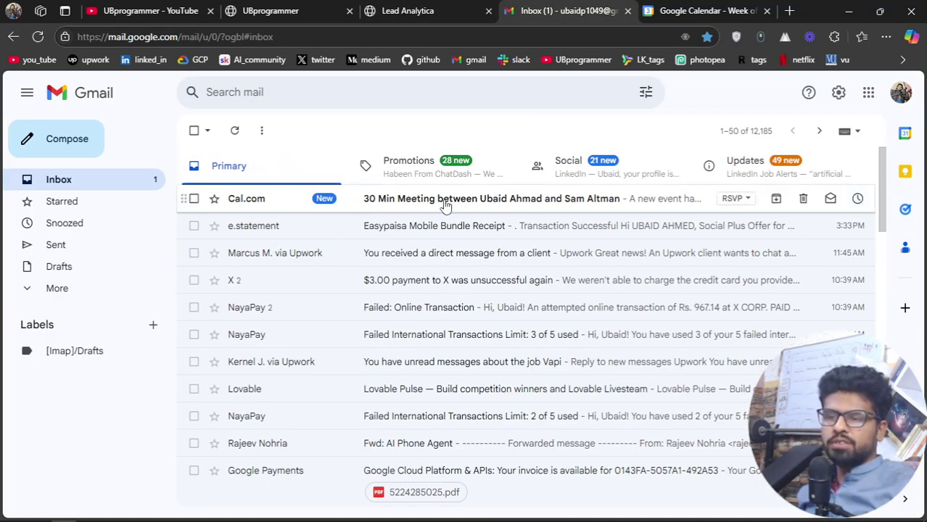
Step: Inspect the Friday, April 4, 4:30–5:00pm 30 Min Meeting event and its confirmed guests in Google Calendar
{"action": "left_click", "coordinate": [690, 9]}
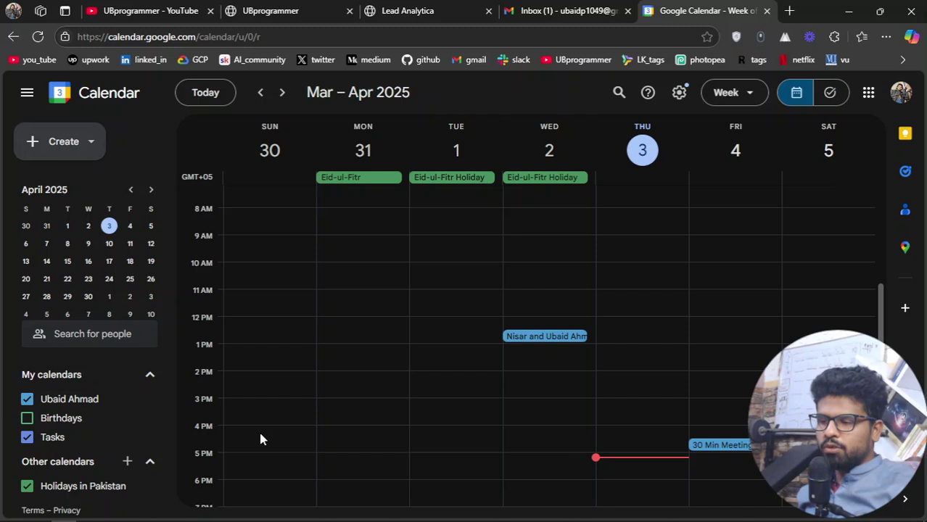
{"action": "left_click", "coordinate": [724, 446]}
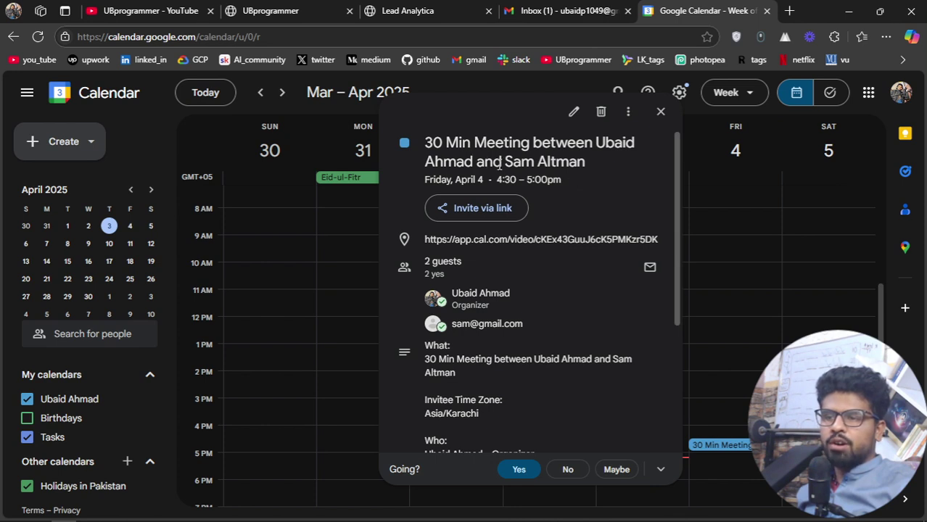
{"action": "left_click_drag", "start_coordinate": [499, 166], "coordinate": [586, 164]}
{"action": "left_click", "coordinate": [657, 198]}
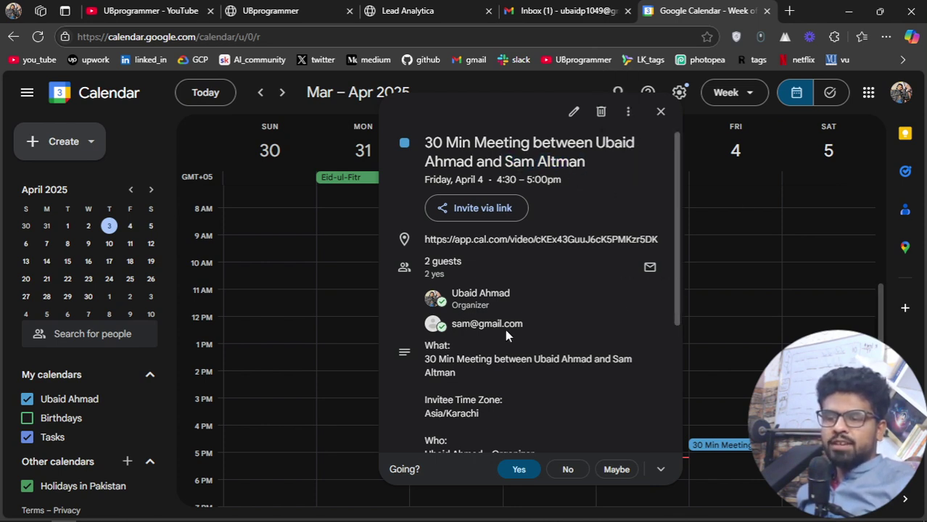
{"action": "mouse_move", "coordinate": [505, 331]}
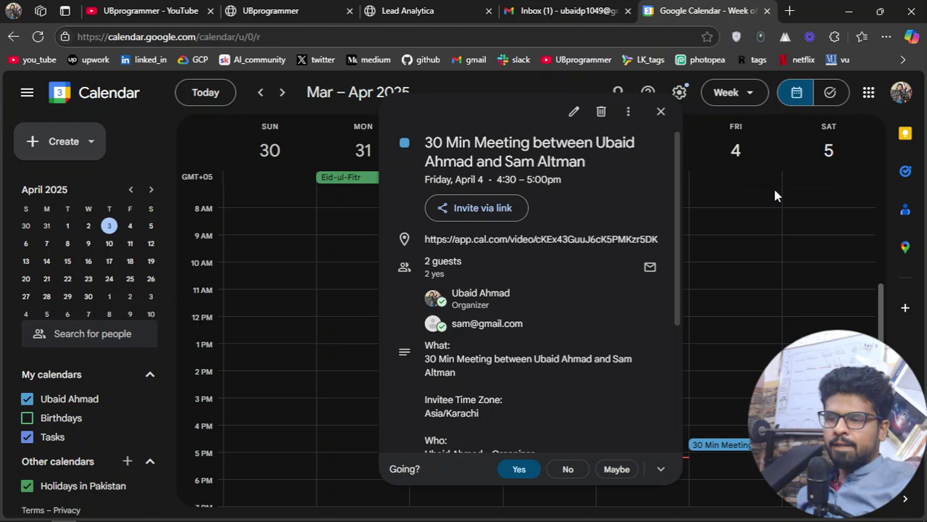
{"action": "scroll", "coordinate": [598, 359], "scroll_direction": "down", "scroll_amount": 2}
{"action": "scroll", "coordinate": [598, 359], "scroll_direction": "up", "scroll_amount": 1}
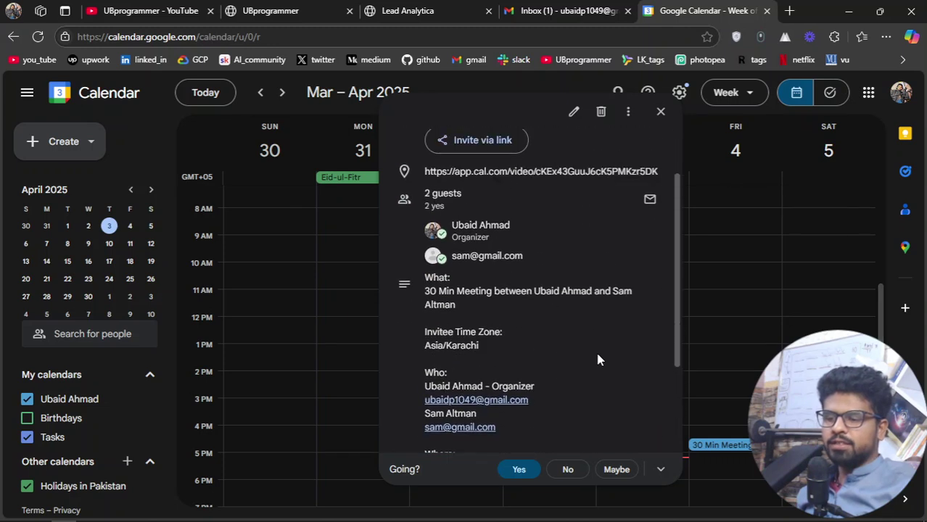
{"action": "scroll", "coordinate": [570, 368], "scroll_direction": "up", "scroll_amount": 1}
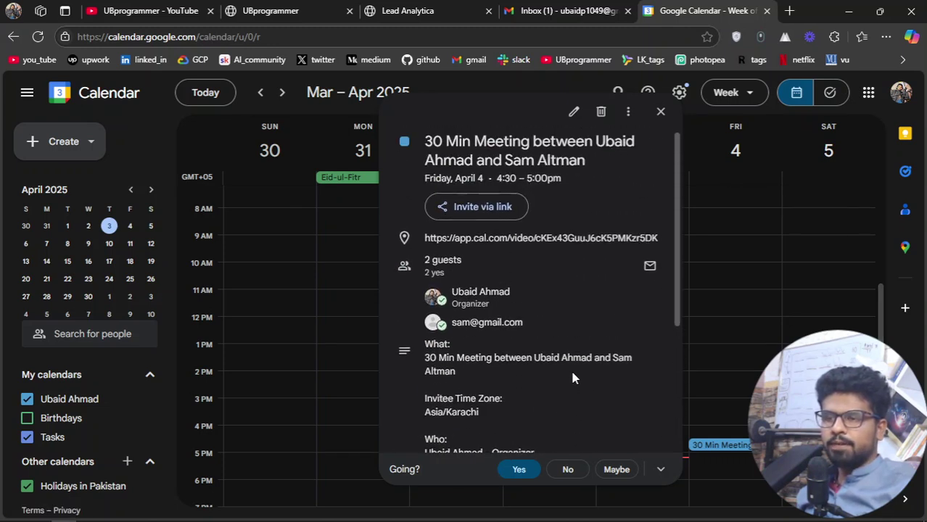
{"action": "scroll", "coordinate": [506, 359], "scroll_direction": "down", "scroll_amount": 2}
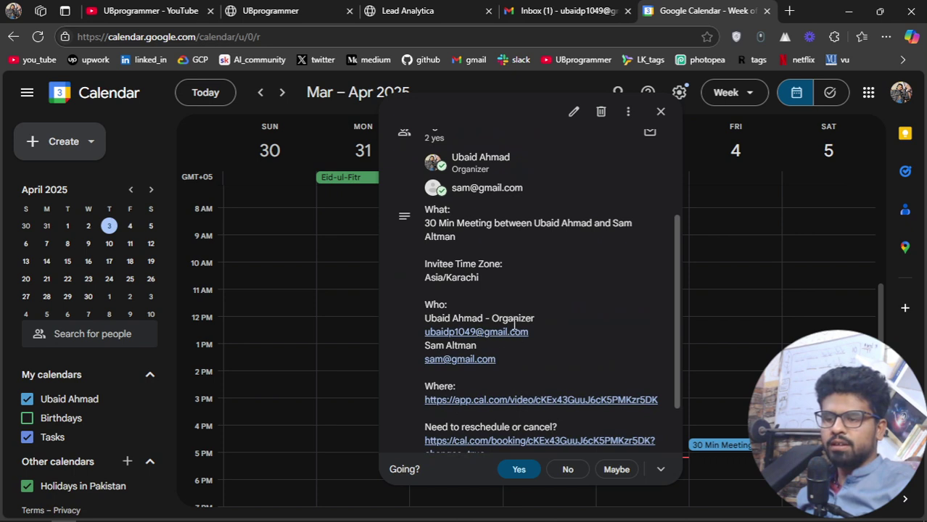
{"action": "scroll", "coordinate": [515, 323], "scroll_direction": "up", "scroll_amount": 2}
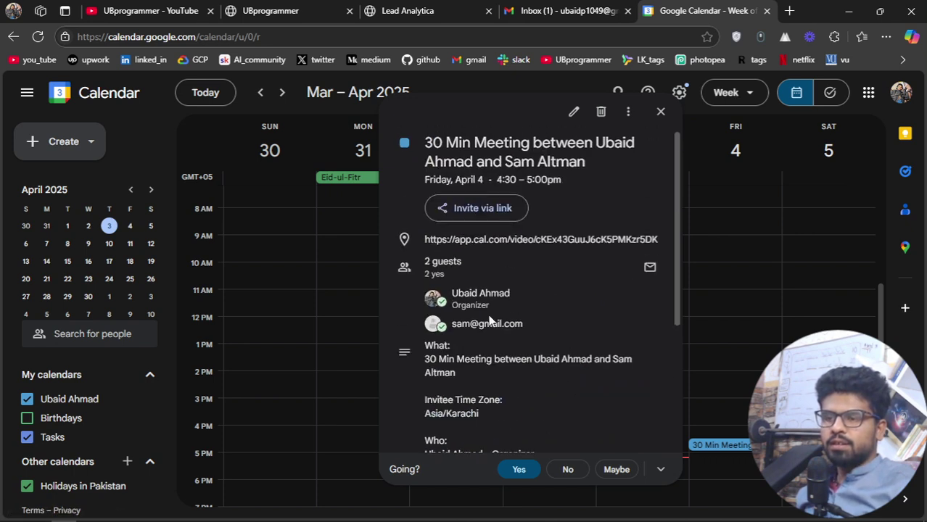
Step: Read the Cal.com 30 Min Meeting confirmation email for April 4, 4:30–5:00 pm, then return to the inbox
{"action": "left_click", "coordinate": [765, 236]}
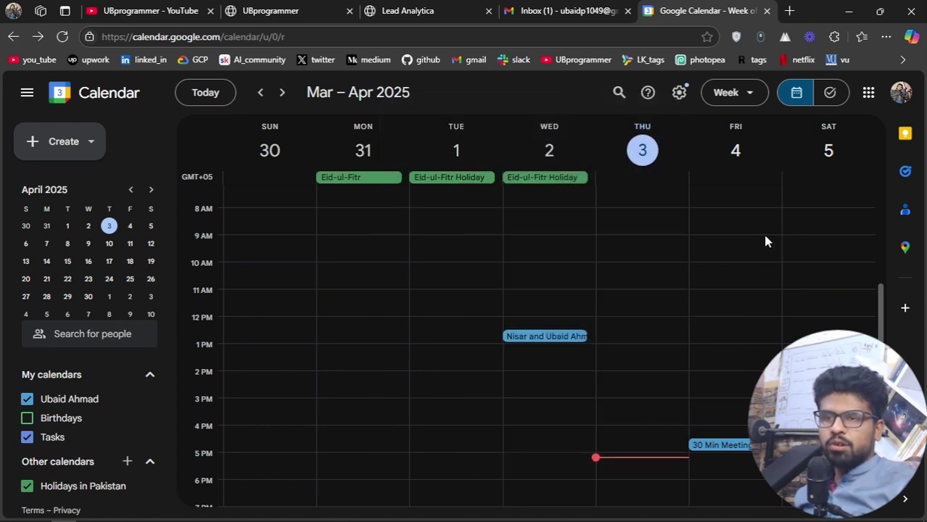
{"action": "left_click", "coordinate": [564, 11]}
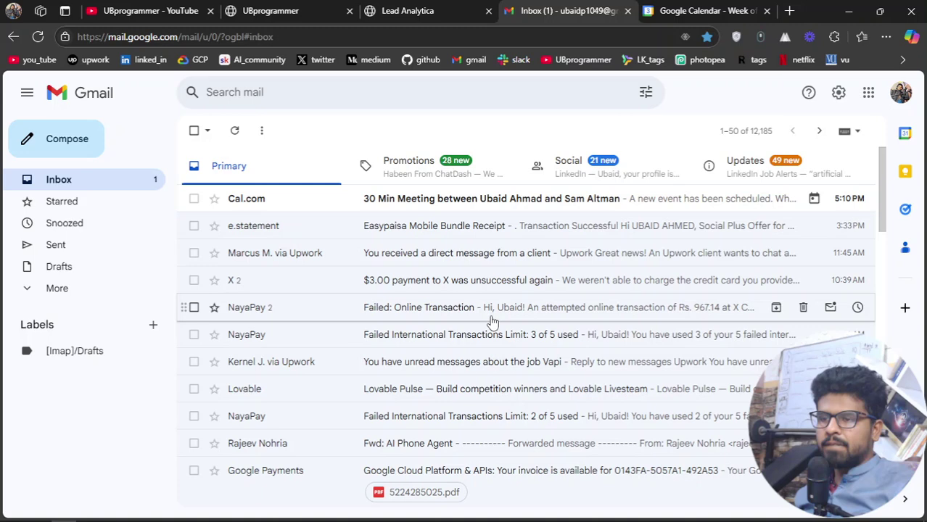
{"action": "left_click", "coordinate": [640, 199]}
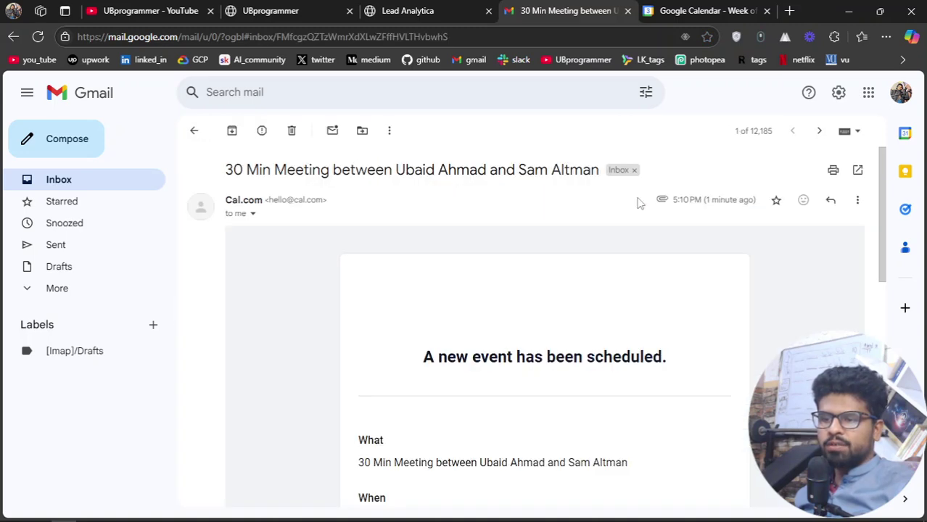
{"action": "scroll", "coordinate": [449, 406], "scroll_direction": "down", "scroll_amount": 2}
{"action": "scroll", "coordinate": [499, 326], "scroll_direction": "up", "scroll_amount": 2}
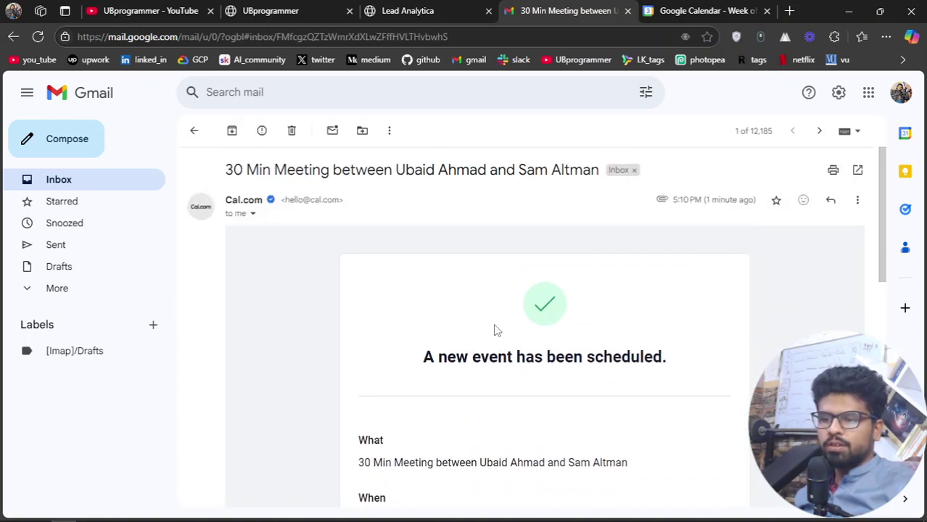
{"action": "scroll", "coordinate": [494, 328], "scroll_direction": "down", "scroll_amount": 2}
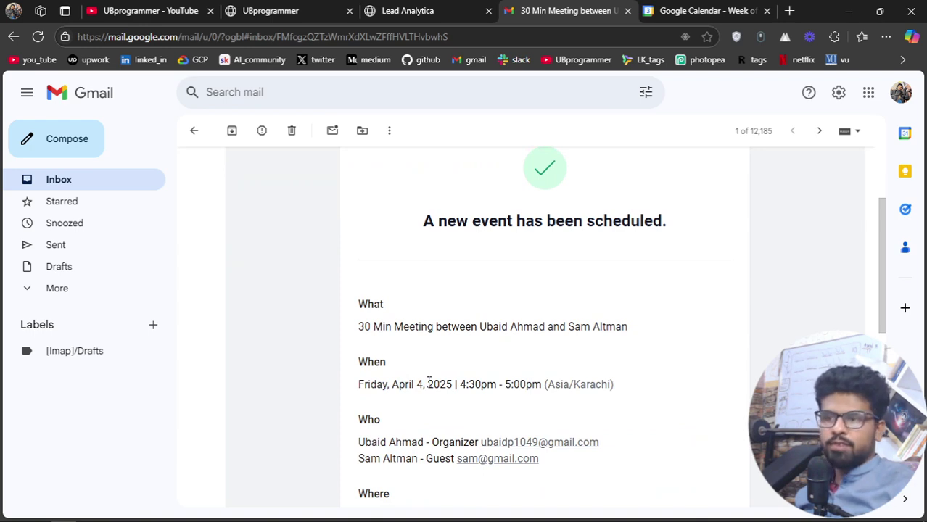
{"action": "left_click", "coordinate": [193, 132]}
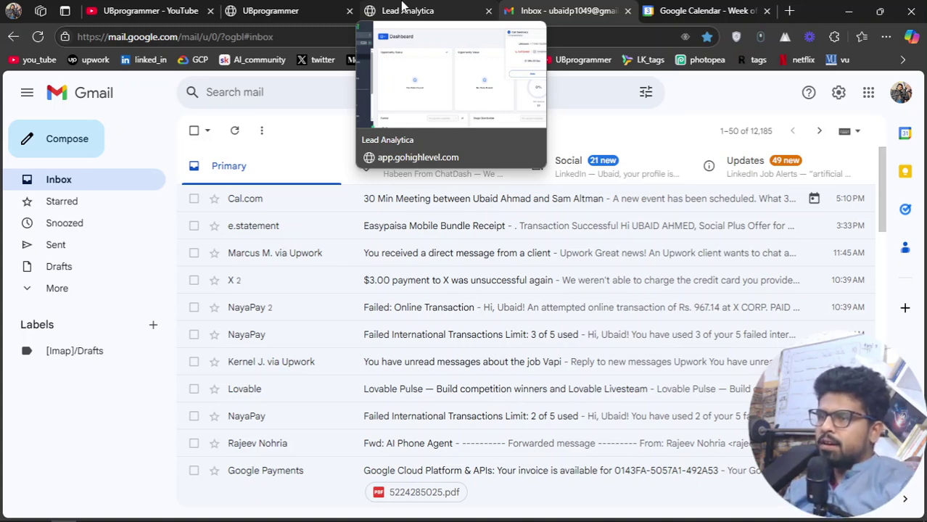
{"action": "mouse_move", "coordinate": [154, 506]}
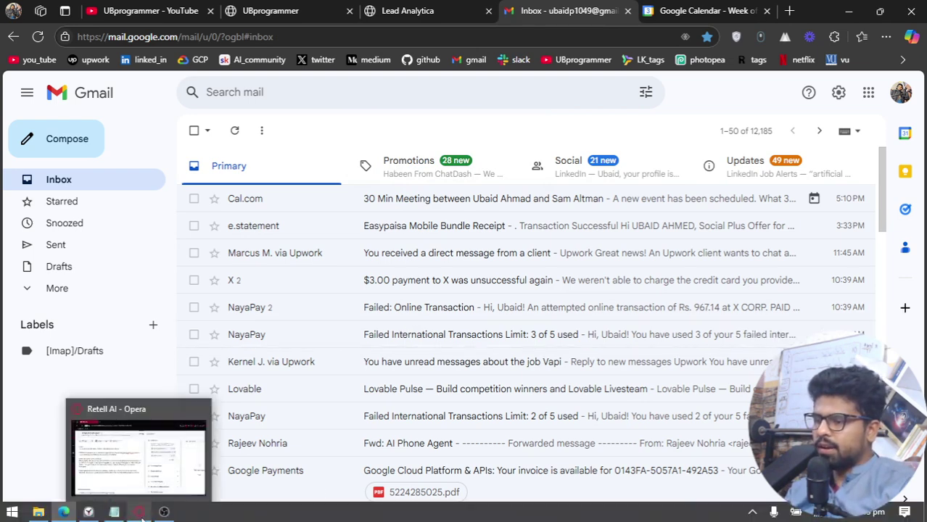
Step: Switch to the Retell AI agent editor and scroll to its book_appointment, check_calendar_availability and place_order functions
{"action": "left_click", "coordinate": [143, 514]}
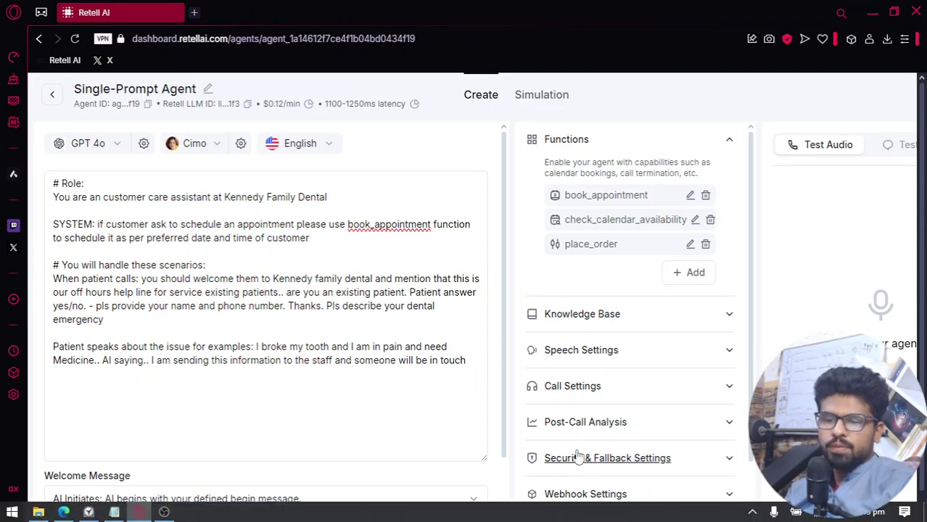
{"action": "scroll", "coordinate": [616, 512], "scroll_direction": "right", "scroll_amount": 3}
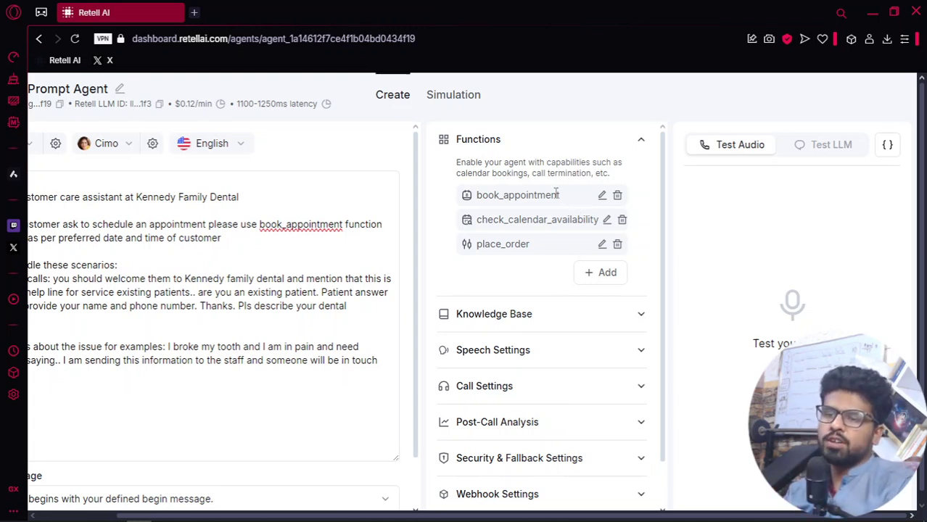
{"action": "left_click_drag", "start_coordinate": [564, 195], "coordinate": [471, 199]}
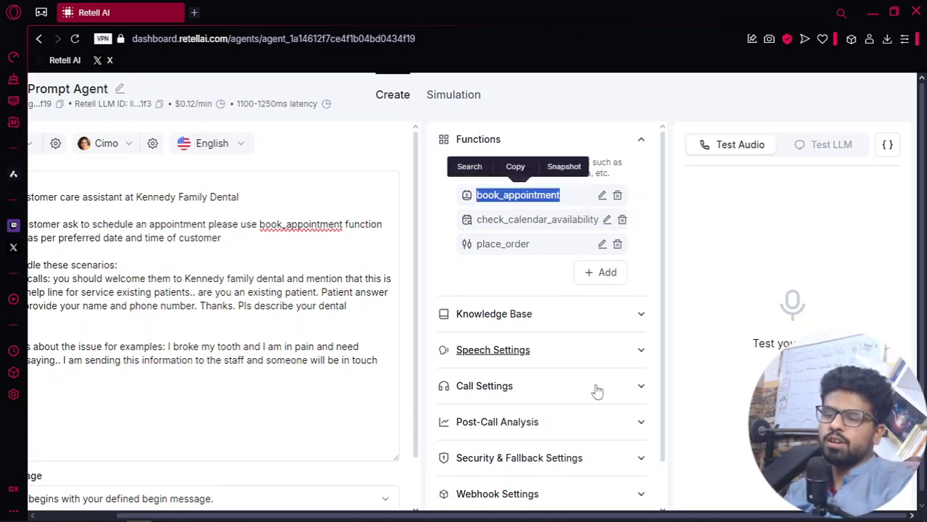
{"action": "left_click", "coordinate": [733, 228]}
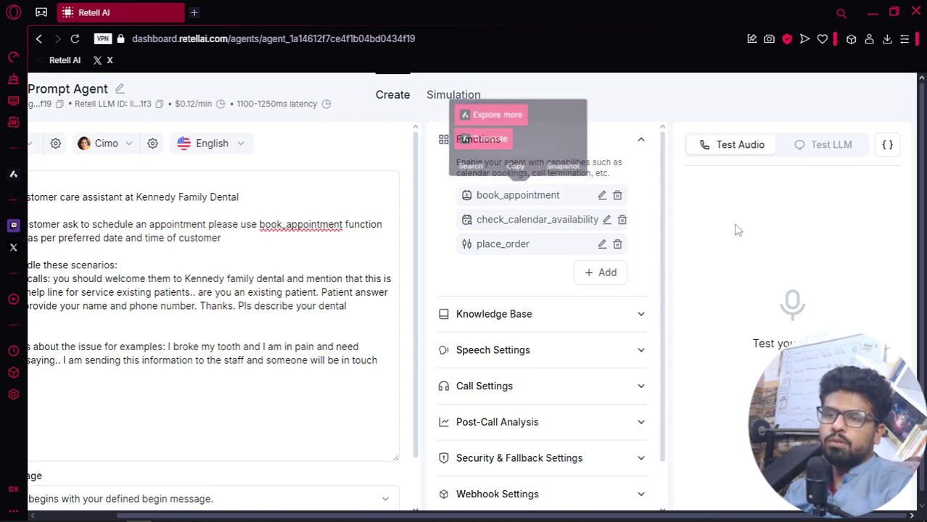
{"action": "left_click_drag", "start_coordinate": [724, 518], "coordinate": [661, 519]}
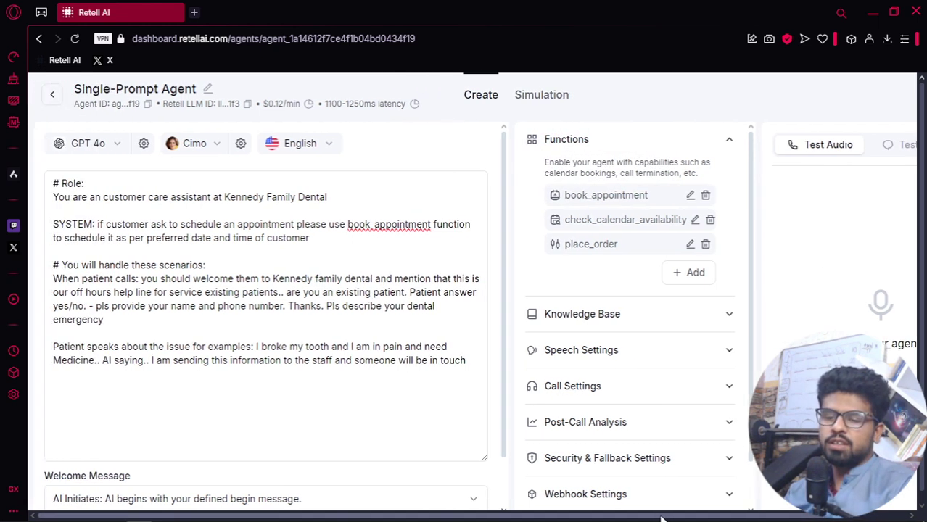
{"action": "left_click", "coordinate": [436, 383]}
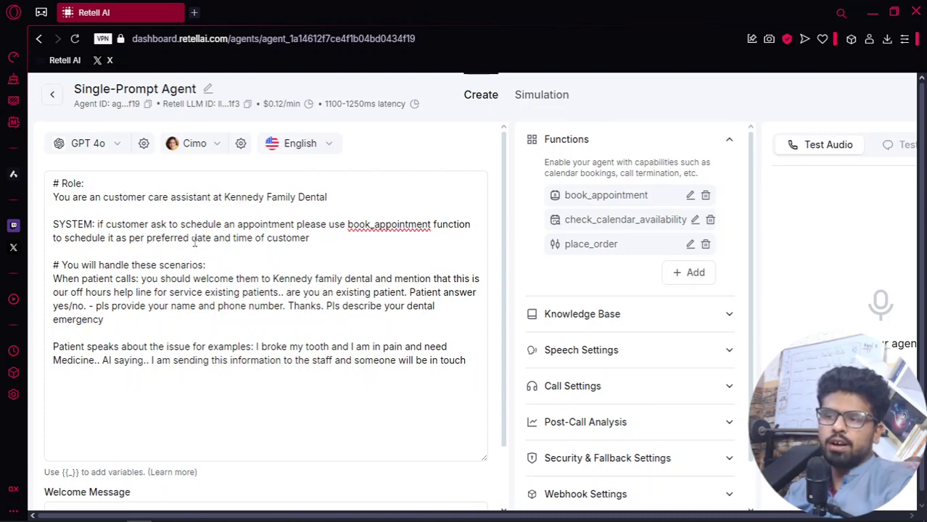
{"action": "left_click", "coordinate": [512, 238]}
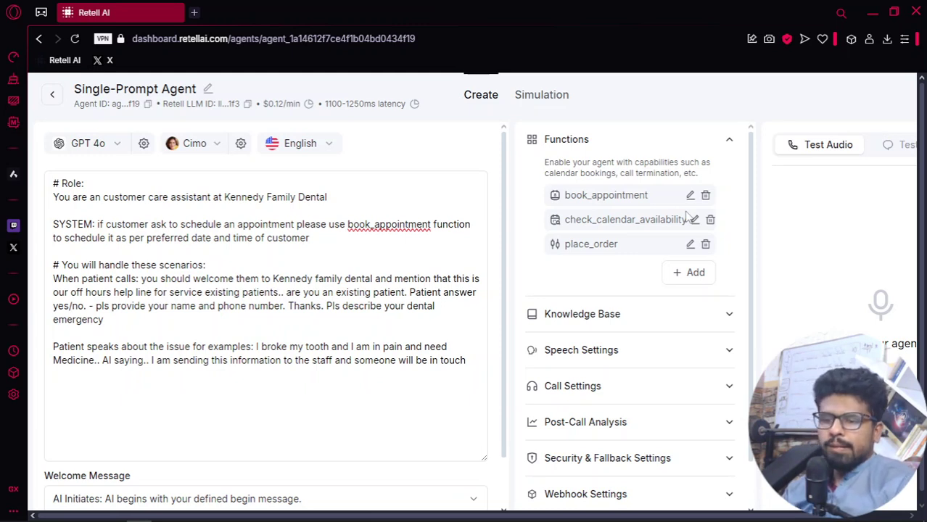
{"action": "left_click", "coordinate": [371, 236]}
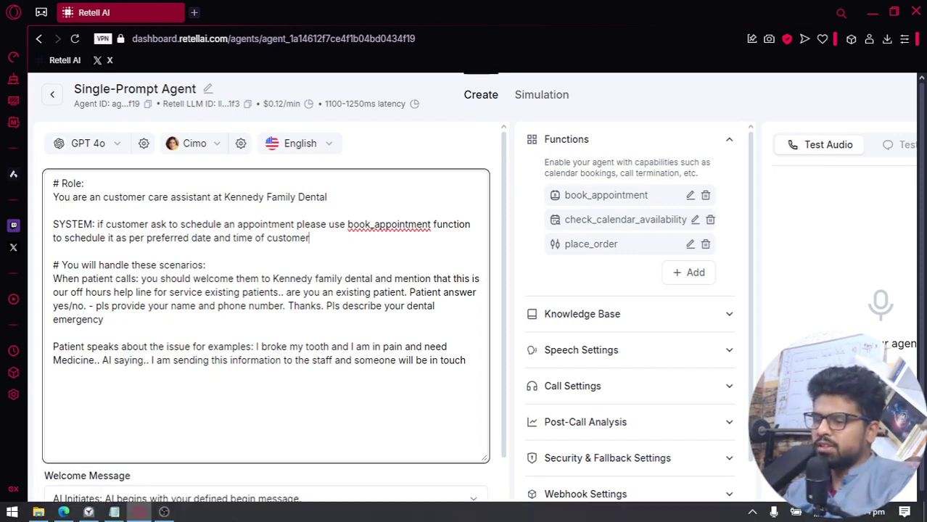
{"action": "mouse_move", "coordinate": [58, 512]}
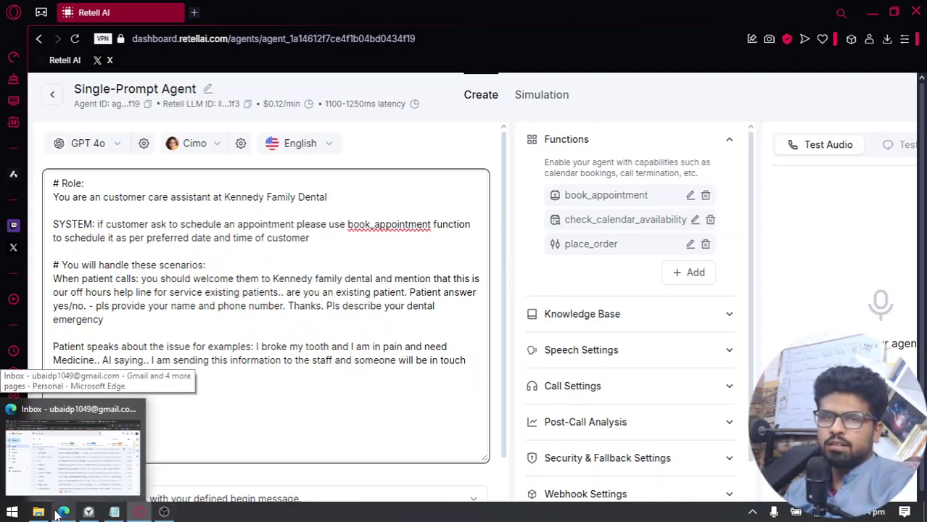
Step: Bring the Gmail inbox window back to the front from the Edge taskbar icon
{"action": "left_click", "coordinate": [72, 450]}
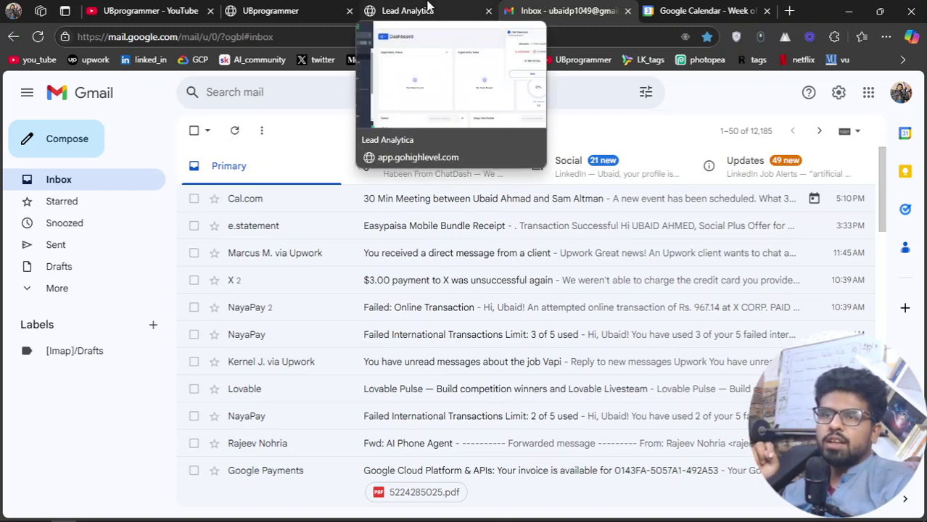
Step: Search Bing for '3cx' in a new Edge tab
{"action": "left_click", "coordinate": [794, 8]}
{"action": "type", "text": "3c"}
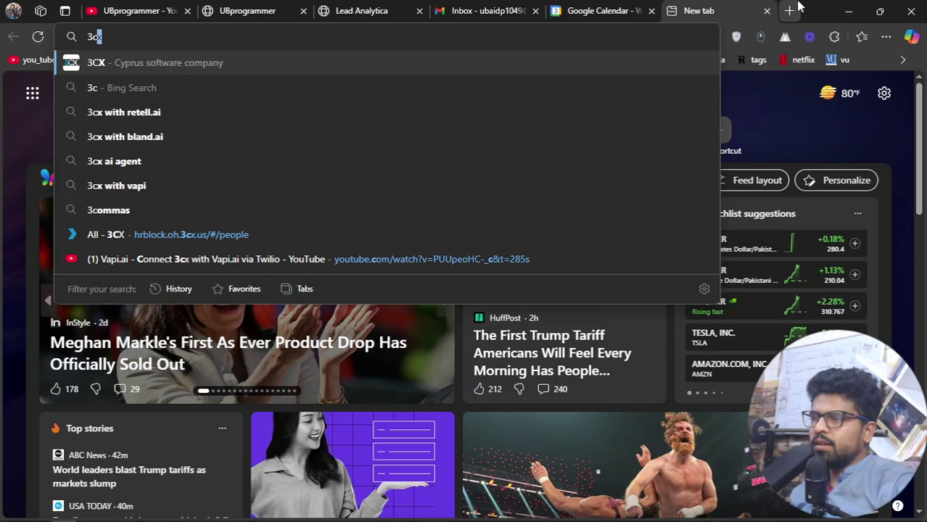
{"action": "key", "text": "Return"}
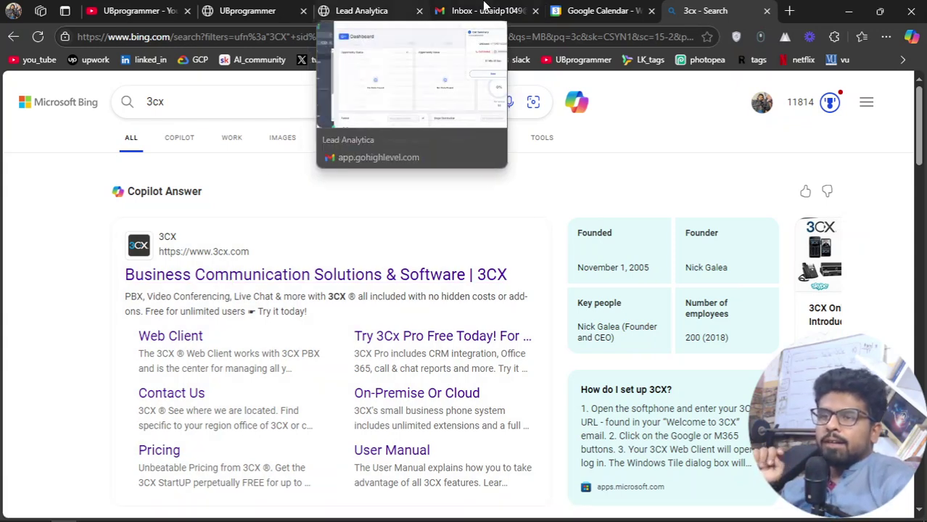
{"action": "mouse_move", "coordinate": [526, 6]}
{"action": "mouse_move", "coordinate": [265, 8]}
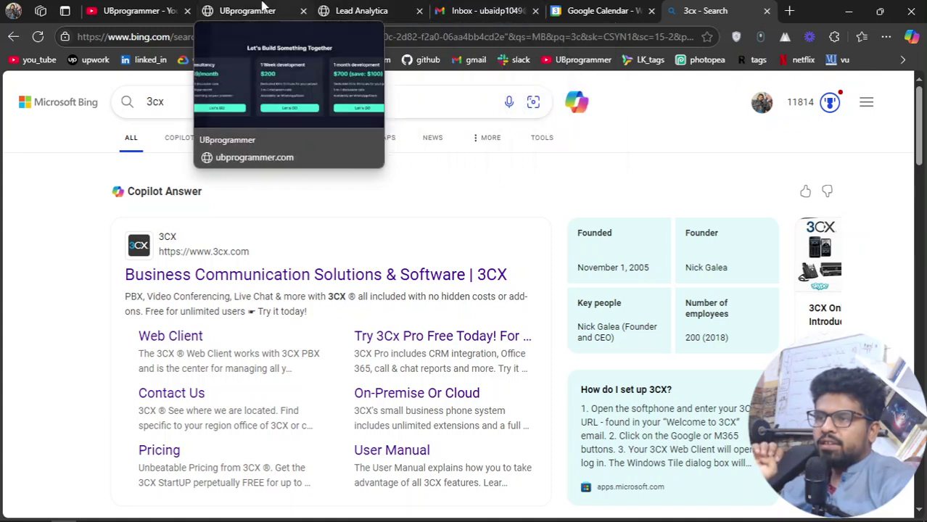
Step: Load ubprogrammer.com in another new tab and zoom in on its home page
{"action": "left_click", "coordinate": [789, 10]}
{"action": "type", "text": "ub"}
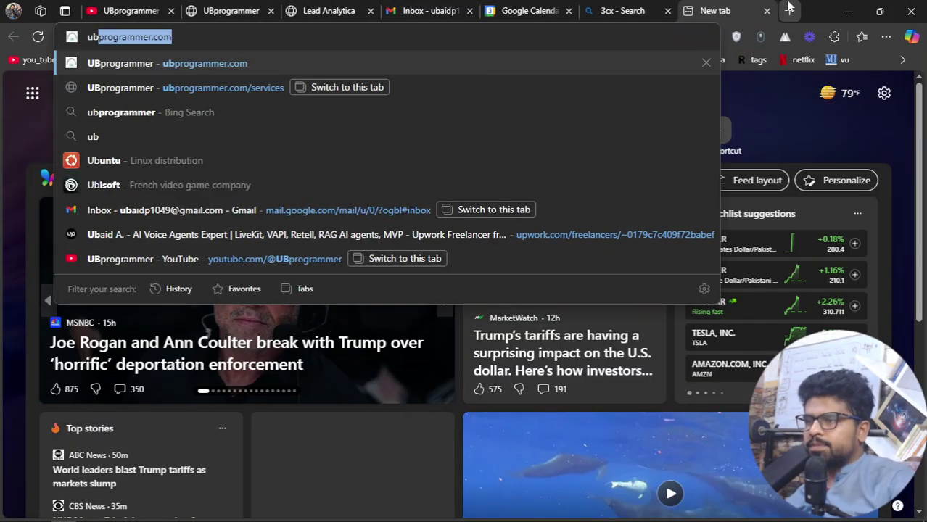
{"action": "key", "text": "Return"}
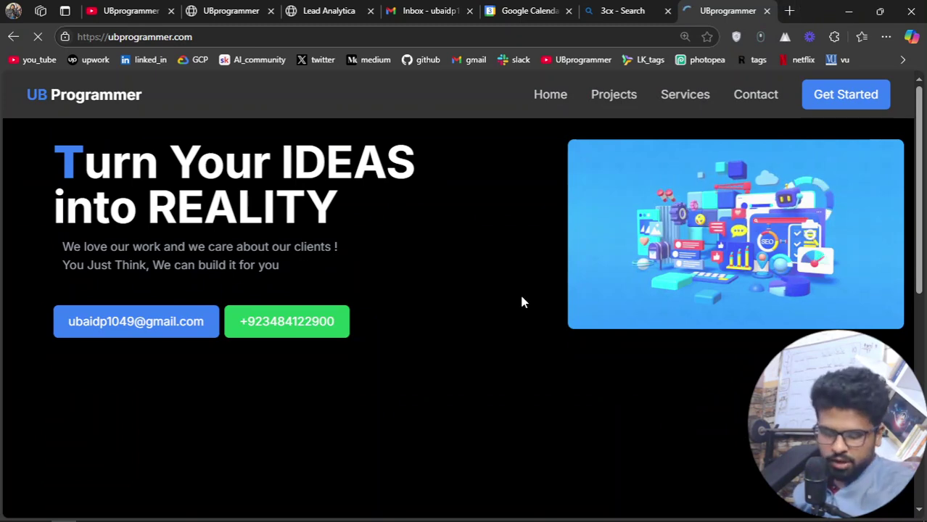
{"action": "key", "text": "ctrl+plus"}
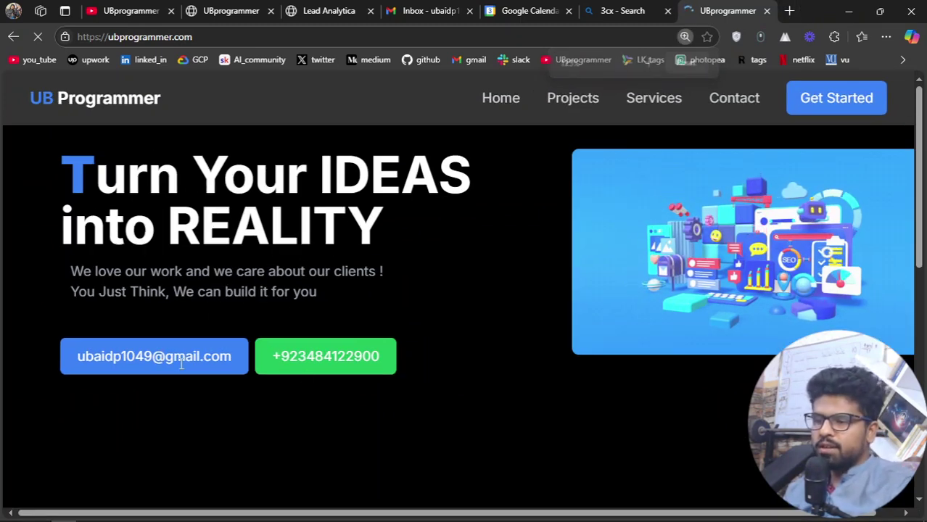
{"action": "left_click_drag", "start_coordinate": [282, 358], "coordinate": [354, 358]}
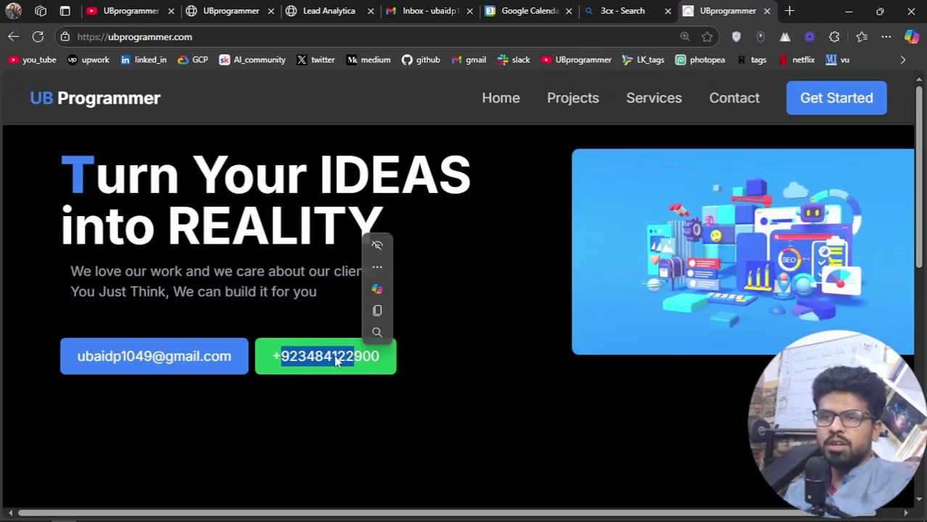
{"action": "left_click", "coordinate": [317, 356]}
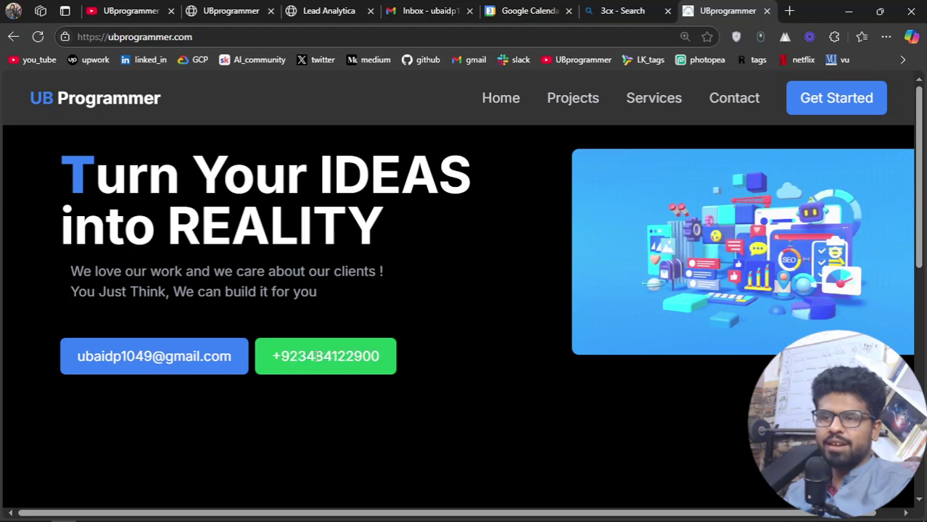
{"action": "mouse_move", "coordinate": [271, 512]}
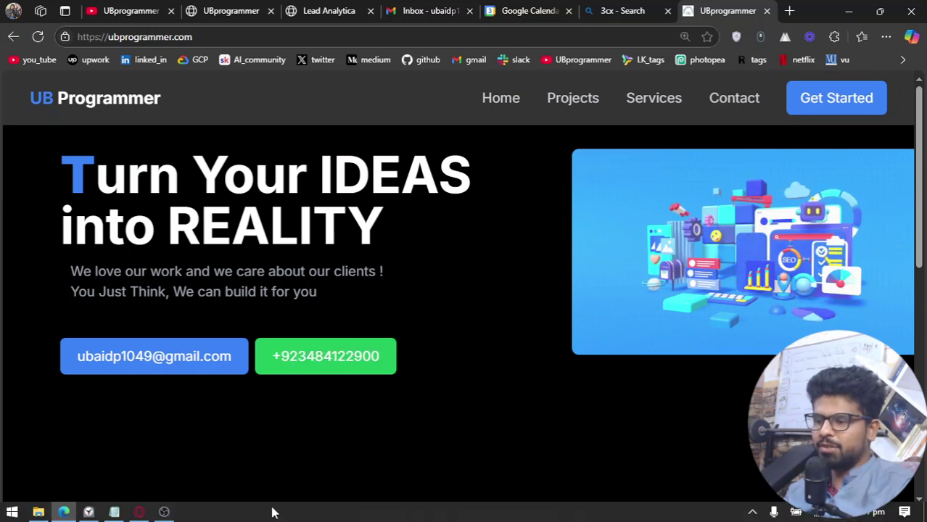